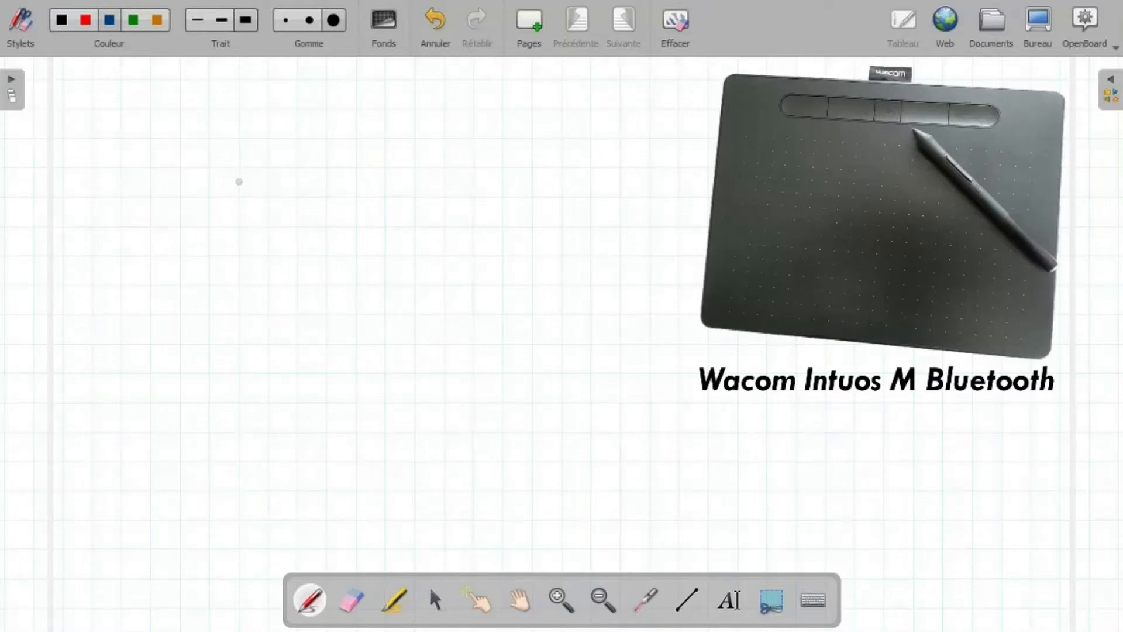
Draw freehand blue pen strokes in the upper-left area of the page and erase the wavy one with the eraser.
mouse_move(241, 193)
mouse_down()
mouse_move(229, 221)
mouse_move(243, 208)
mouse_move(236, 252)
mouse_up()
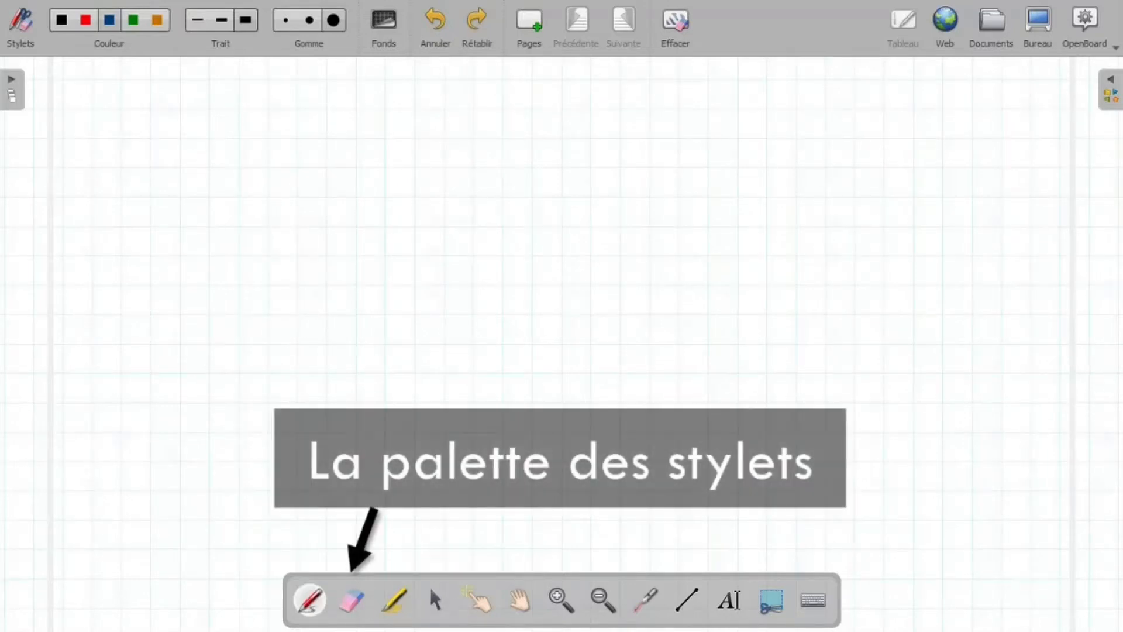
drag(220, 307, 321, 295)
mouse_move(321, 294)
mouse_down()
mouse_move(354, 307)
mouse_move(253, 304)
mouse_up()
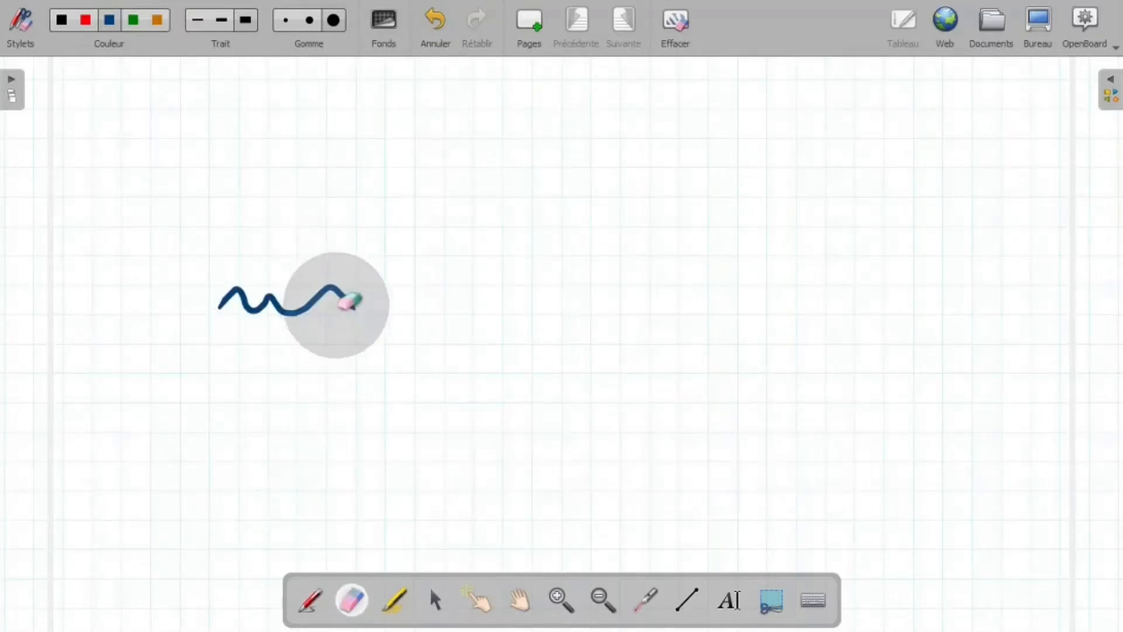
Draw a highlighter stroke across the upper-left area of the page, select it with the selection tool and delete it.
click(393, 600)
click(246, 242)
drag(246, 241, 430, 293)
click(436, 600)
drag(467, 372, 143, 150)
click(220, 166)
Draw a large blue 9 with the pen and shift it to the right using the interaction tool.
click(477, 600)
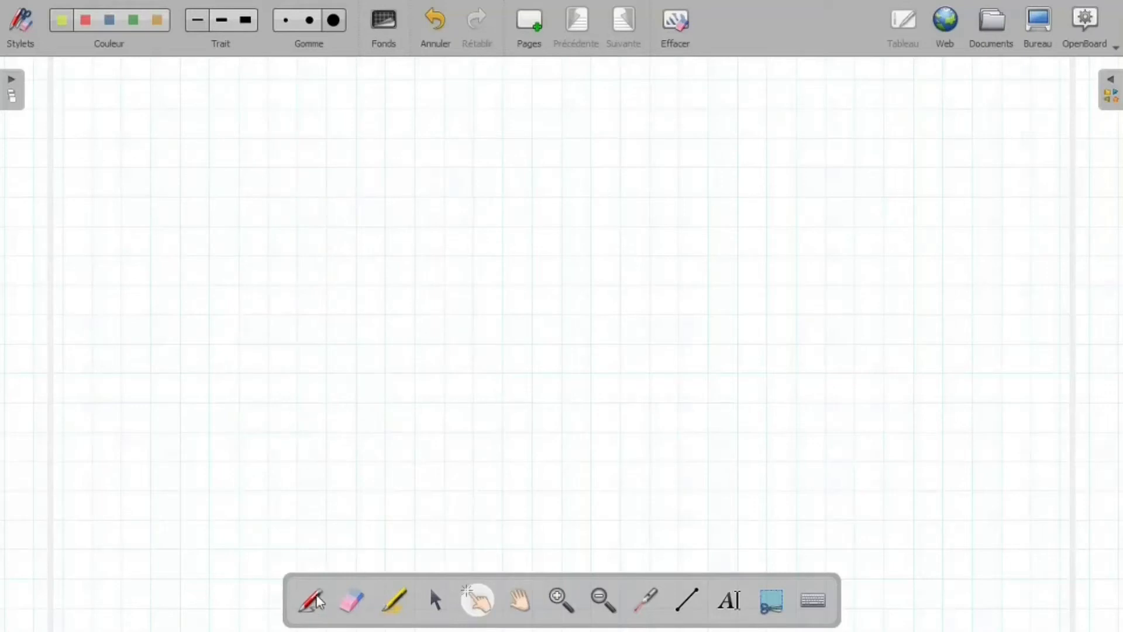
click(318, 602)
drag(314, 333, 284, 386)
click(478, 600)
drag(386, 324, 528, 323)
Pan the page with the hand tool, zoom in on the 9 and zoom back out.
click(520, 599)
drag(738, 333, 713, 358)
click(561, 600)
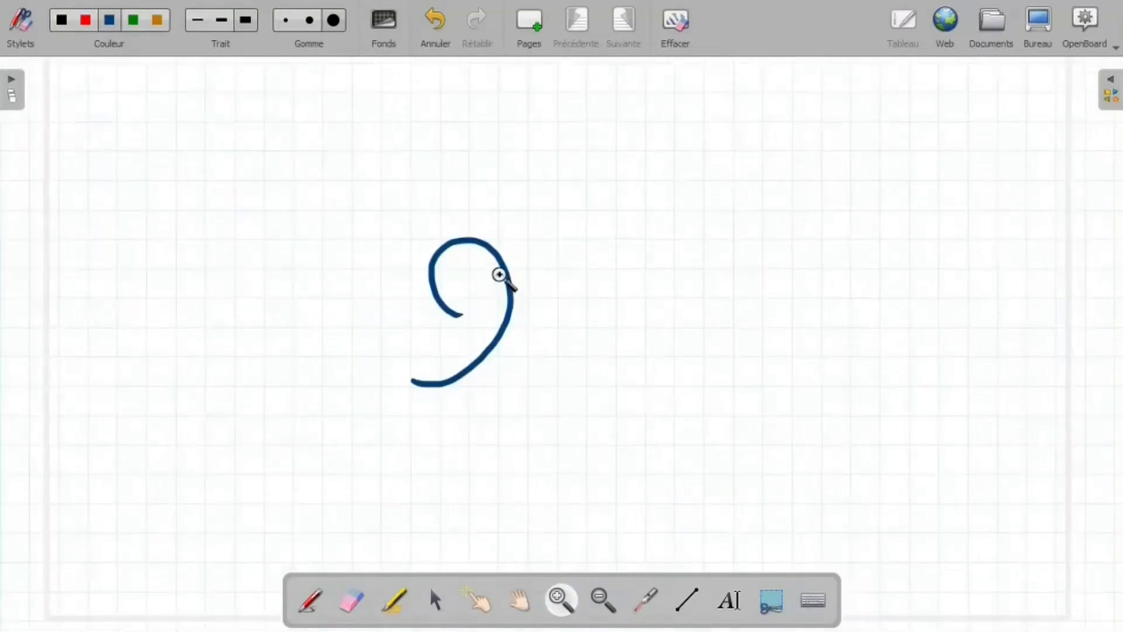
click(499, 276)
click(604, 599)
click(502, 363)
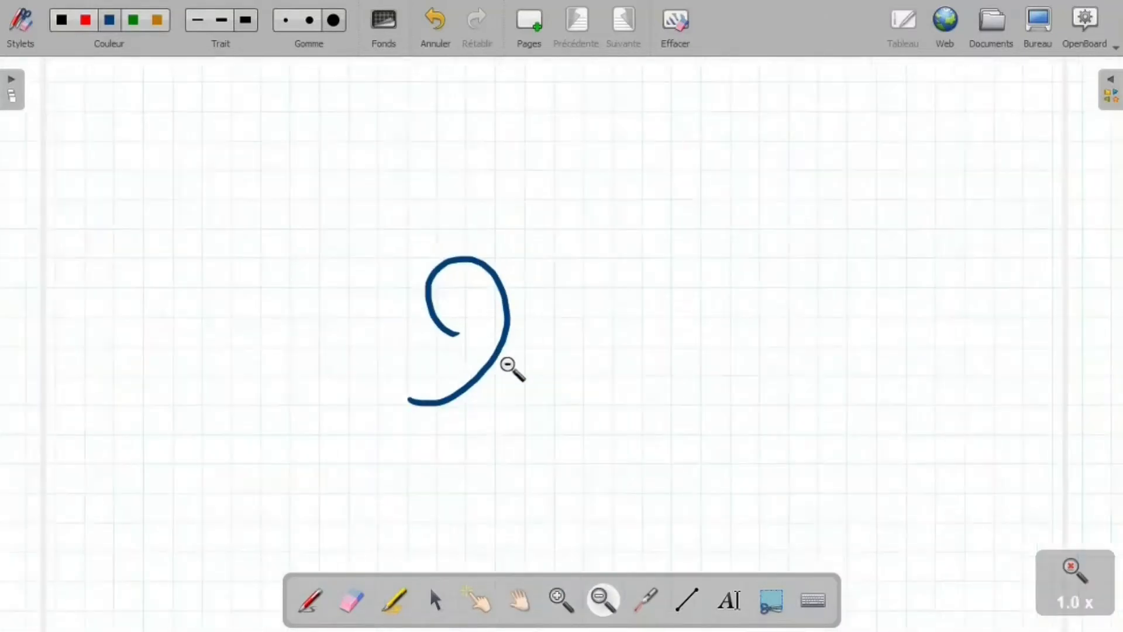
Try the laser pointer and draw a straight blue diagonal line rising beside the 9.
click(645, 600)
click(687, 599)
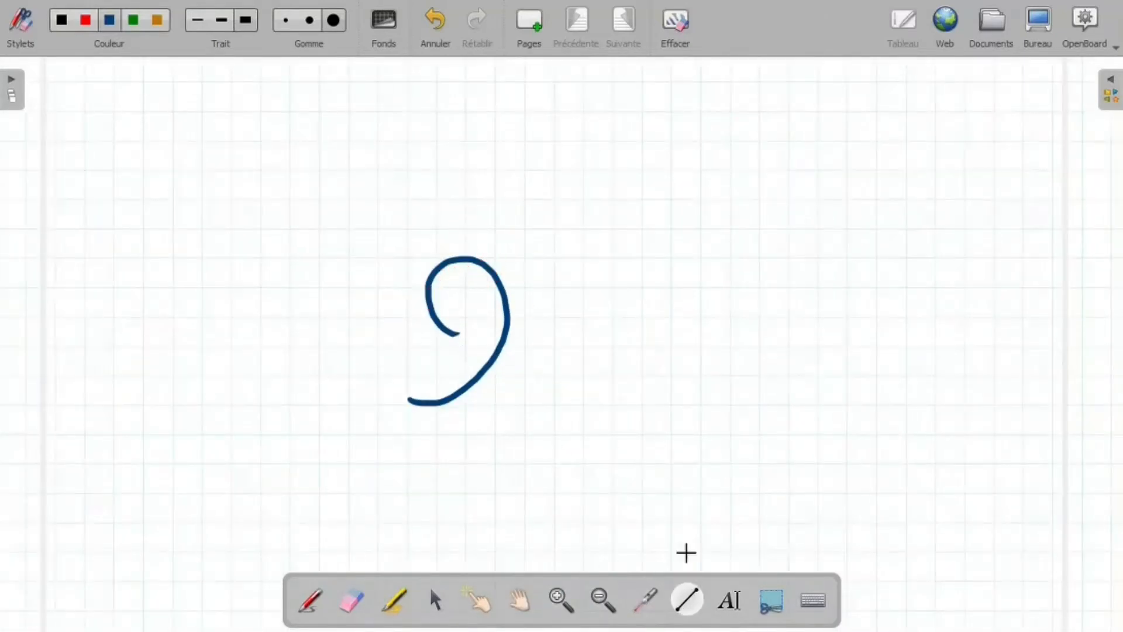
drag(579, 348, 811, 181)
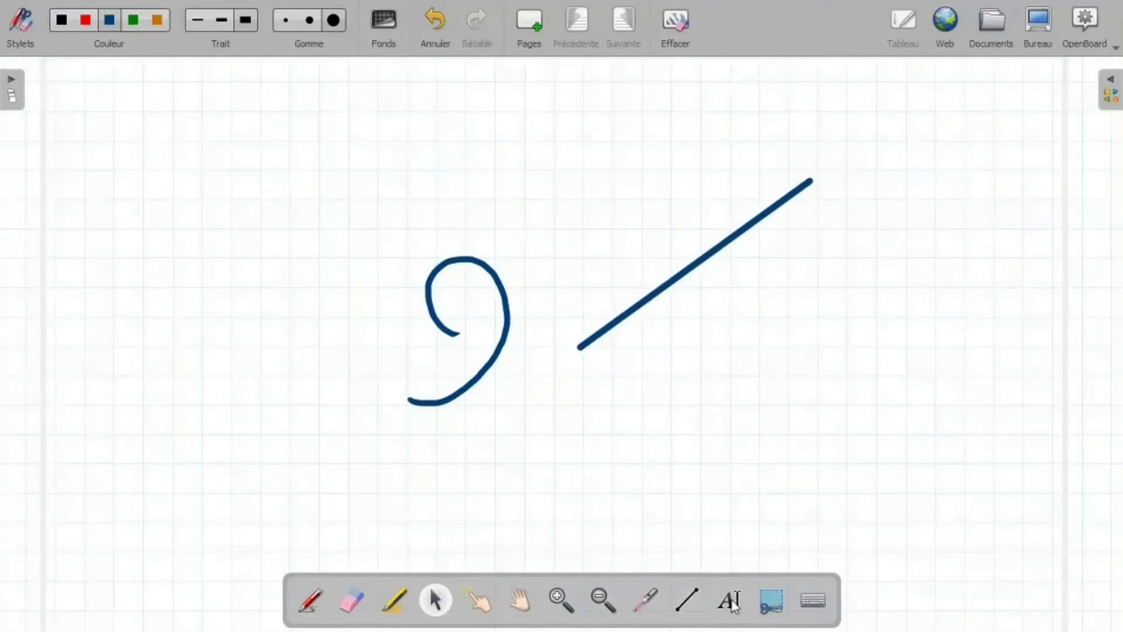
Add the text "bonjour" above and to the left of the 9.
click(729, 600)
click(245, 164)
text(bonjour)
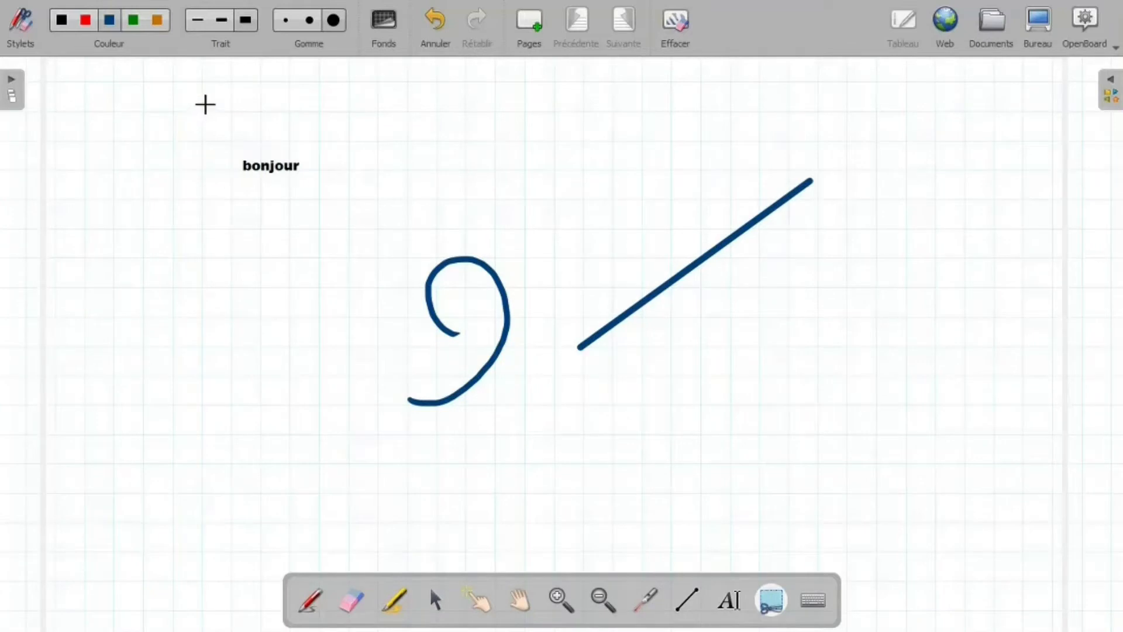
Capture the area containing the text, the 9 and the line, add it to the current page and move the captured image.
drag(207, 105, 853, 449)
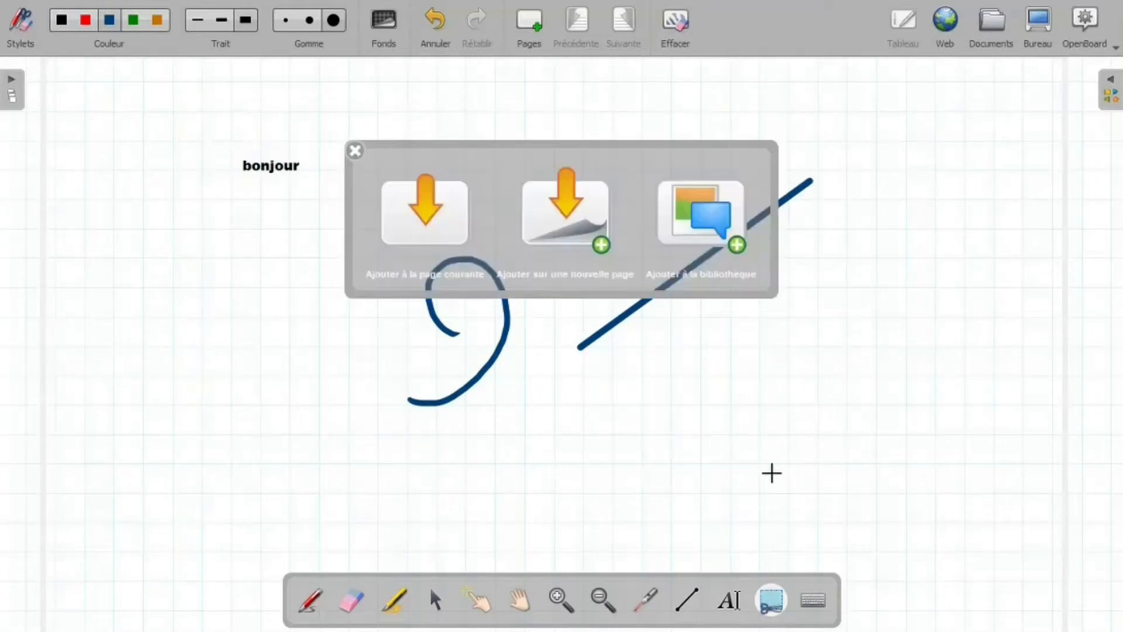
click(426, 216)
drag(430, 261, 572, 211)
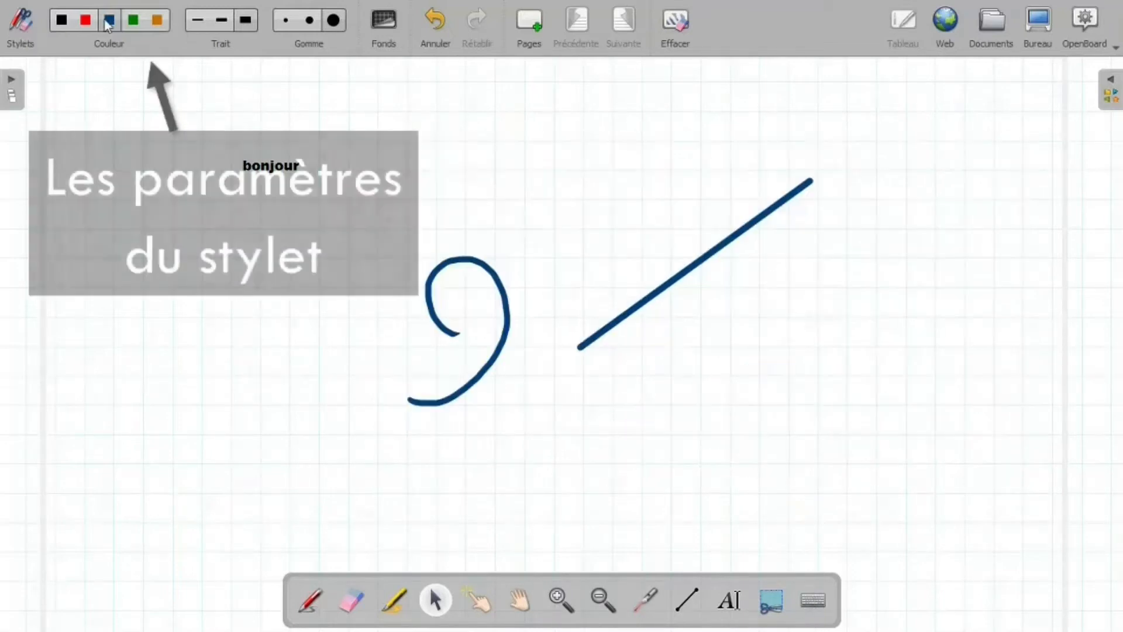
Hide the stylus palette and show it again.
click(17, 25)
click(18, 25)
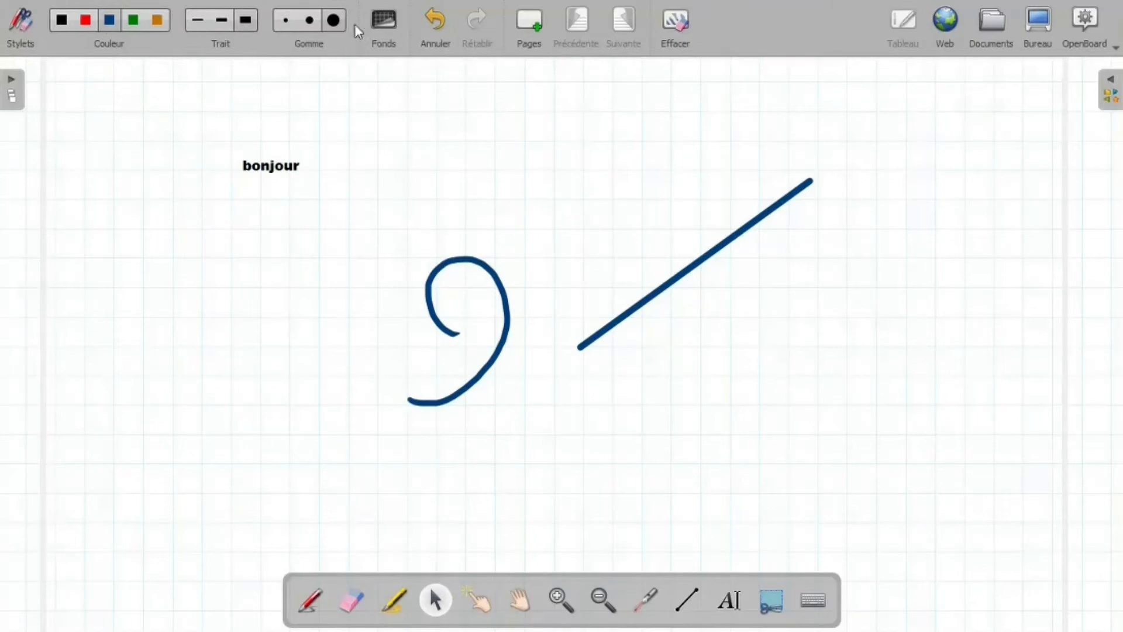
Reduce the background grid size and try the light ruled and plain black page backgrounds.
click(386, 30)
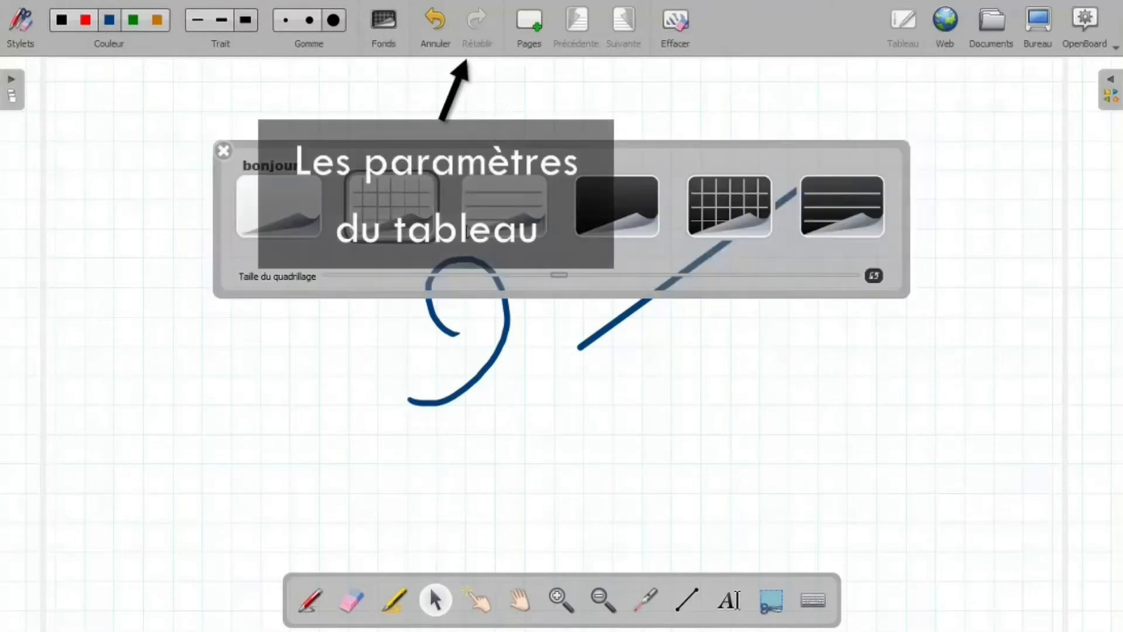
drag(550, 274, 412, 274)
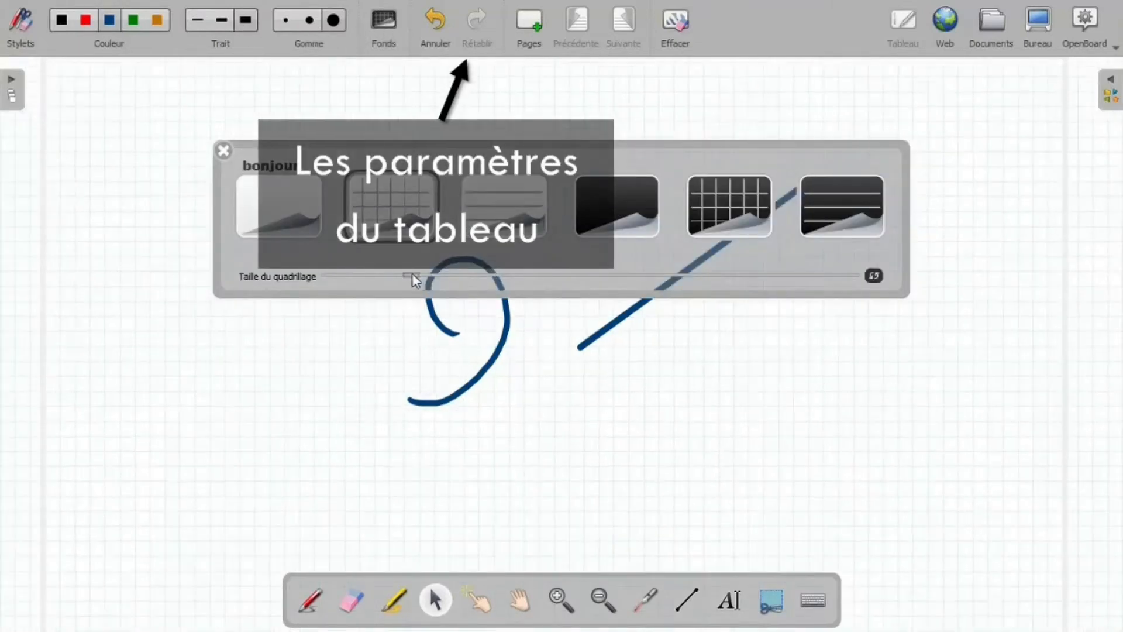
click(504, 206)
click(653, 199)
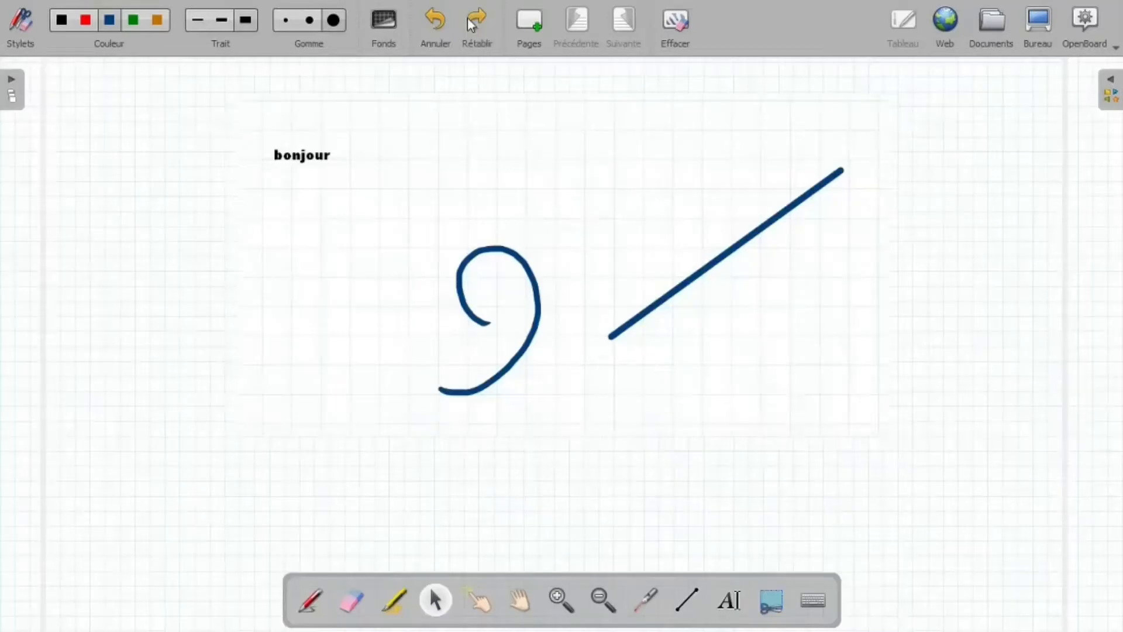
Undo the last change on the current page and add a new page to the document.
click(435, 23)
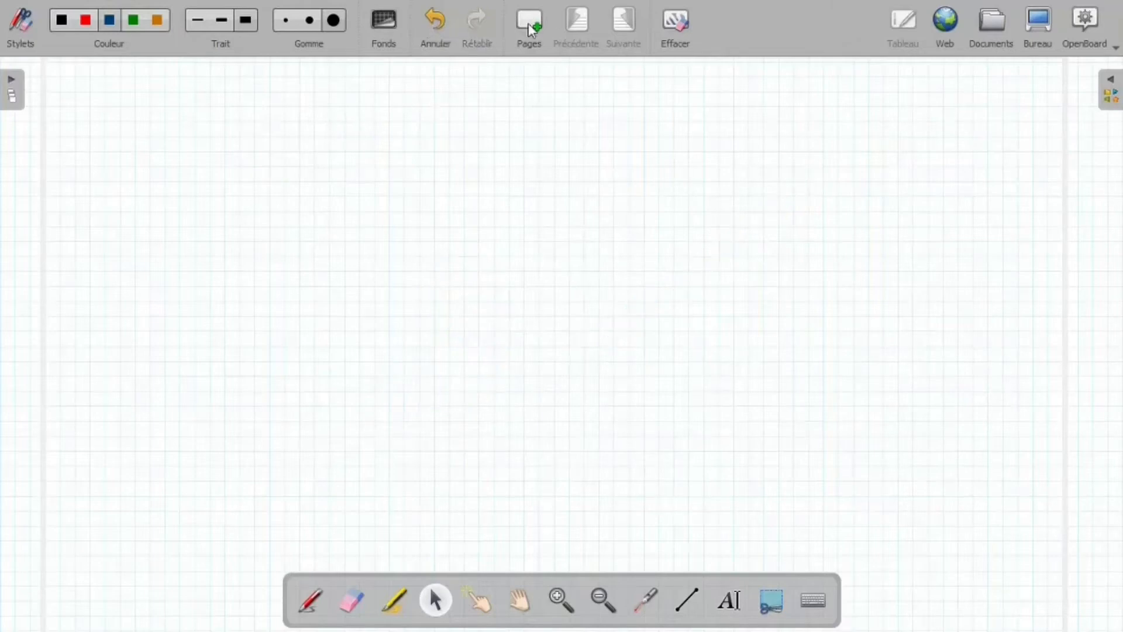
click(530, 28)
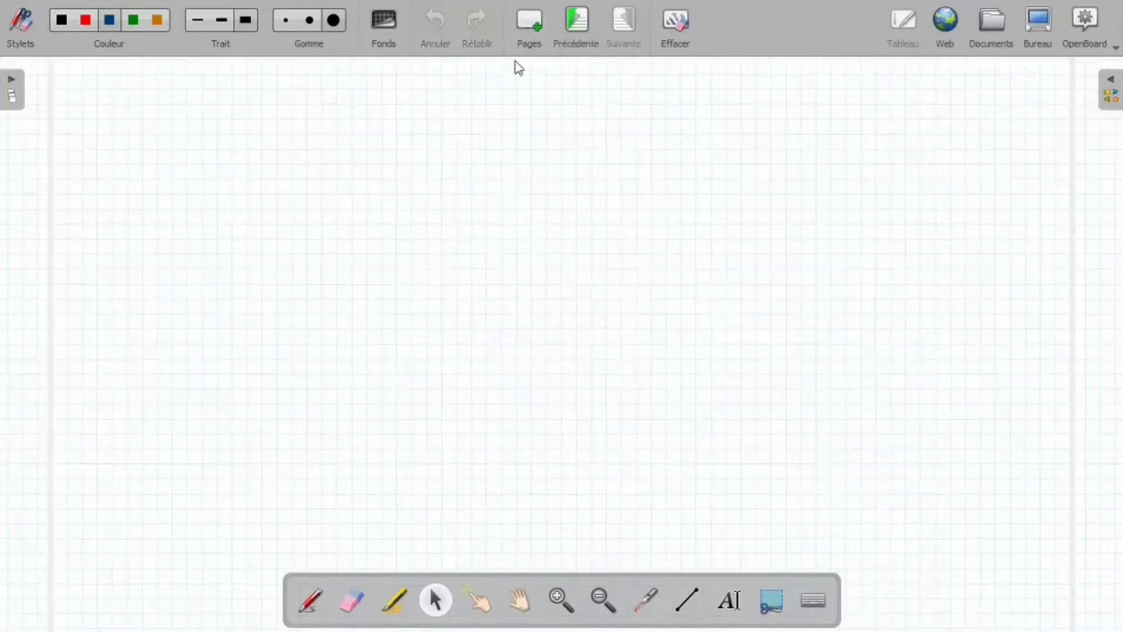
Show and hide the page thumbnails, go to the previous page and return to page 2.
click(13, 87)
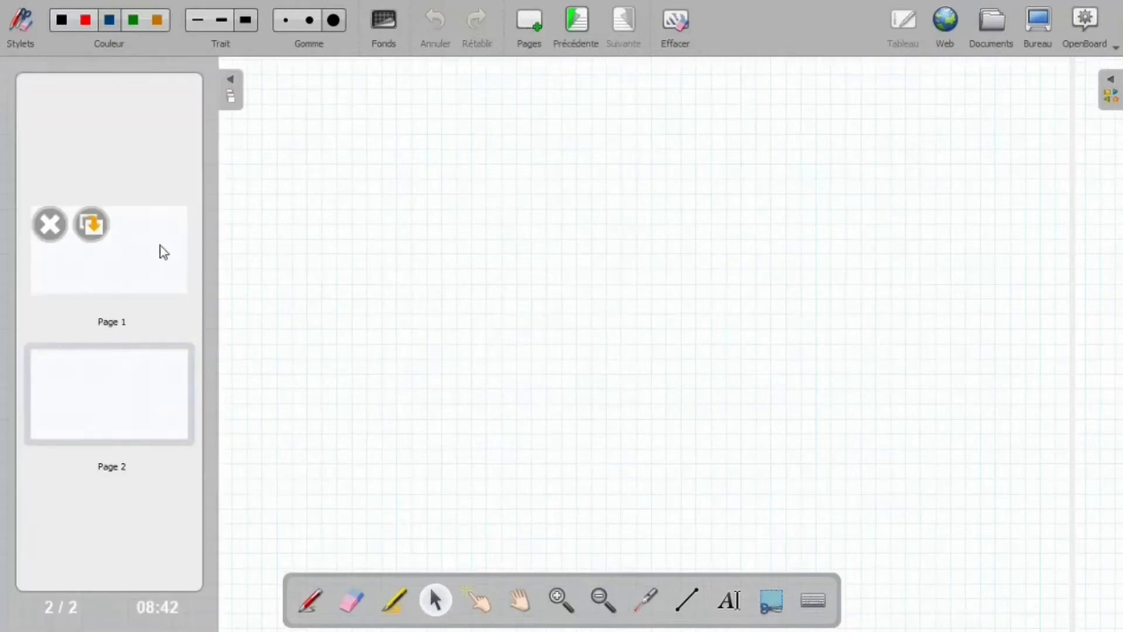
click(232, 80)
click(579, 38)
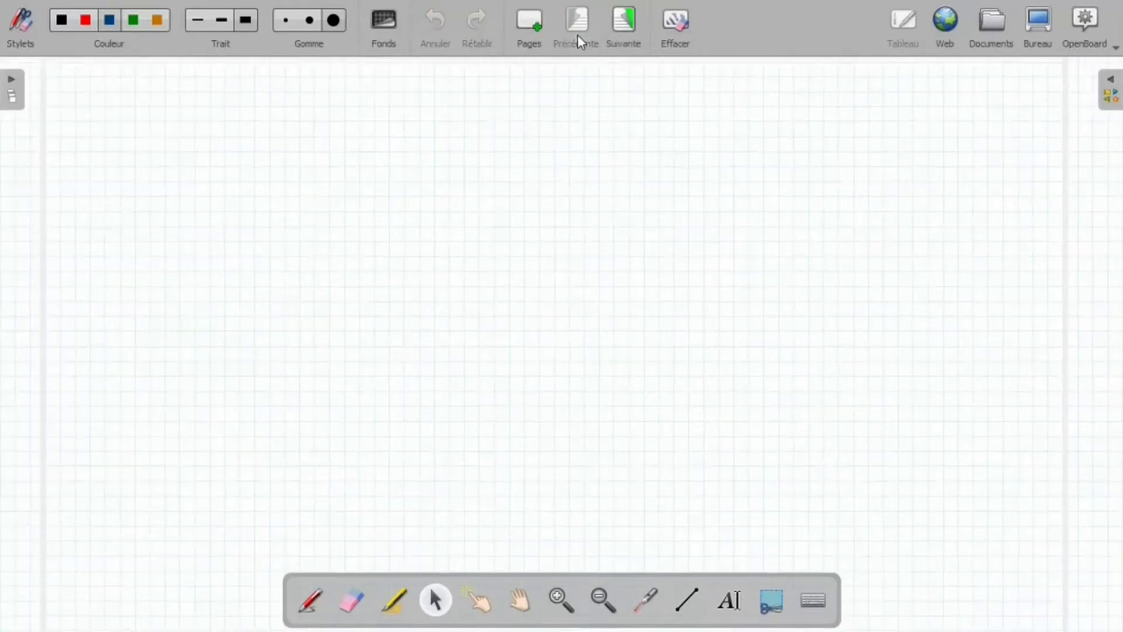
click(622, 37)
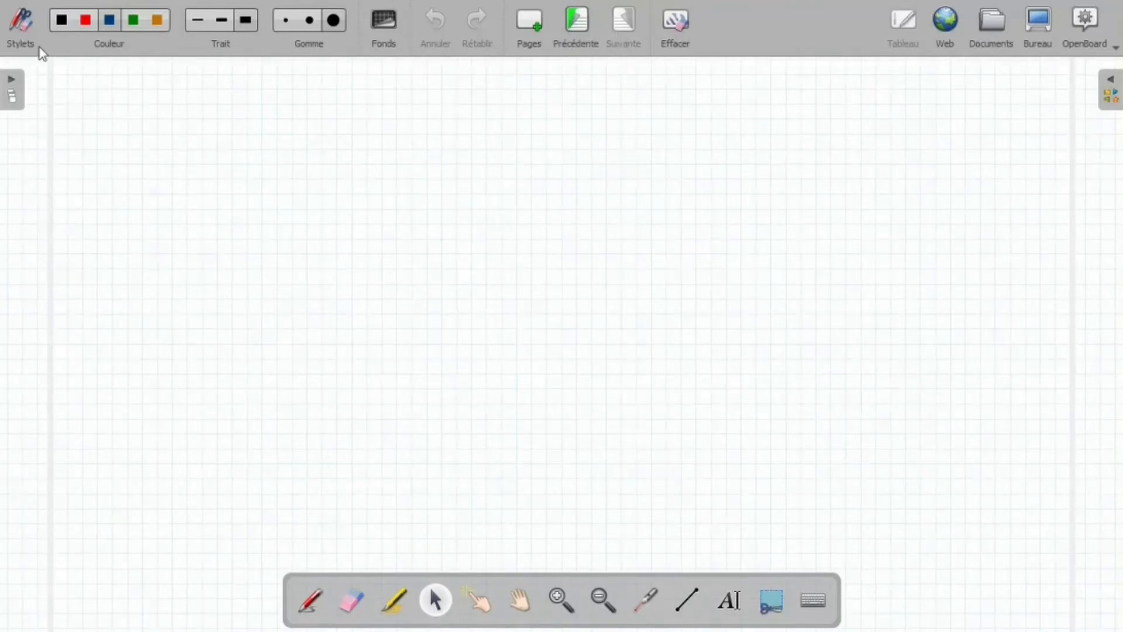
Draw a blue pen stroke across the upper-left area of page 2.
click(319, 586)
drag(312, 255, 487, 251)
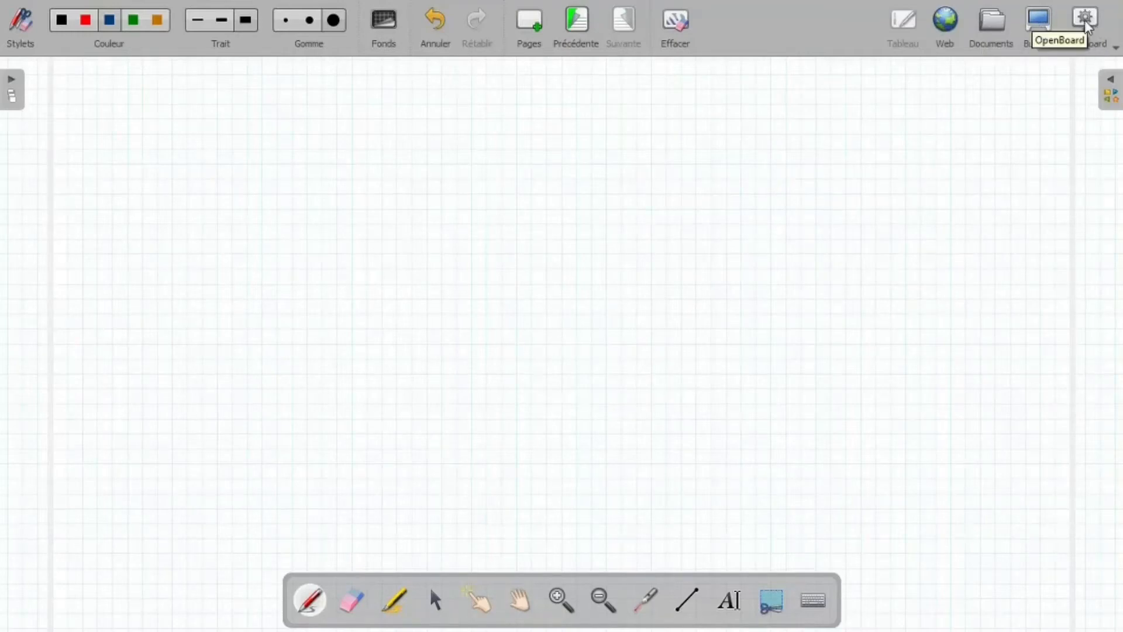
Place the compass from the library's applications on page 2 and draw a large blue circle with it.
click(1112, 89)
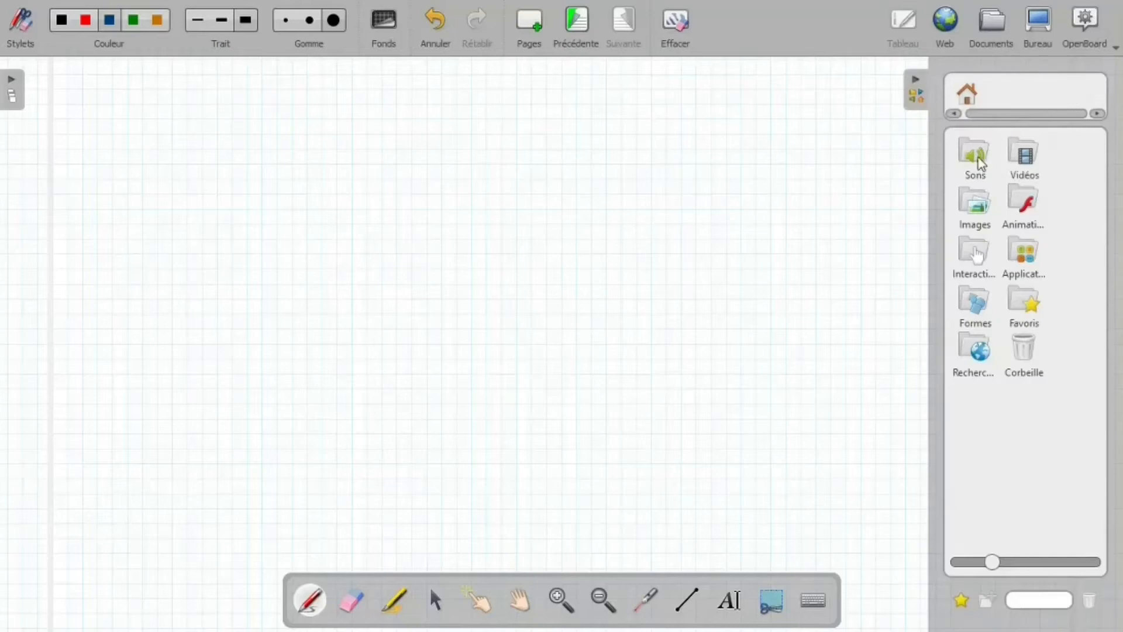
double_click(1028, 257)
drag(974, 205, 347, 293)
mouse_move(431, 288)
mouse_down()
mouse_move(431, 271)
mouse_move(261, 171)
mouse_move(256, 387)
mouse_move(393, 324)
mouse_move(386, 251)
mouse_up()
Place the ruler on the page and draw a horizontal blue line along it from the circle's center past its edge.
mouse_move(1023, 153)
mouse_down()
mouse_move(415, 309)
mouse_move(430, 323)
mouse_up()
click(310, 600)
drag(256, 291, 456, 291)
Place the protractor and the Calculator application on the page to try them out.
mouse_move(1024, 202)
mouse_down()
mouse_move(907, 234)
mouse_move(965, 211)
mouse_move(692, 226)
mouse_up()
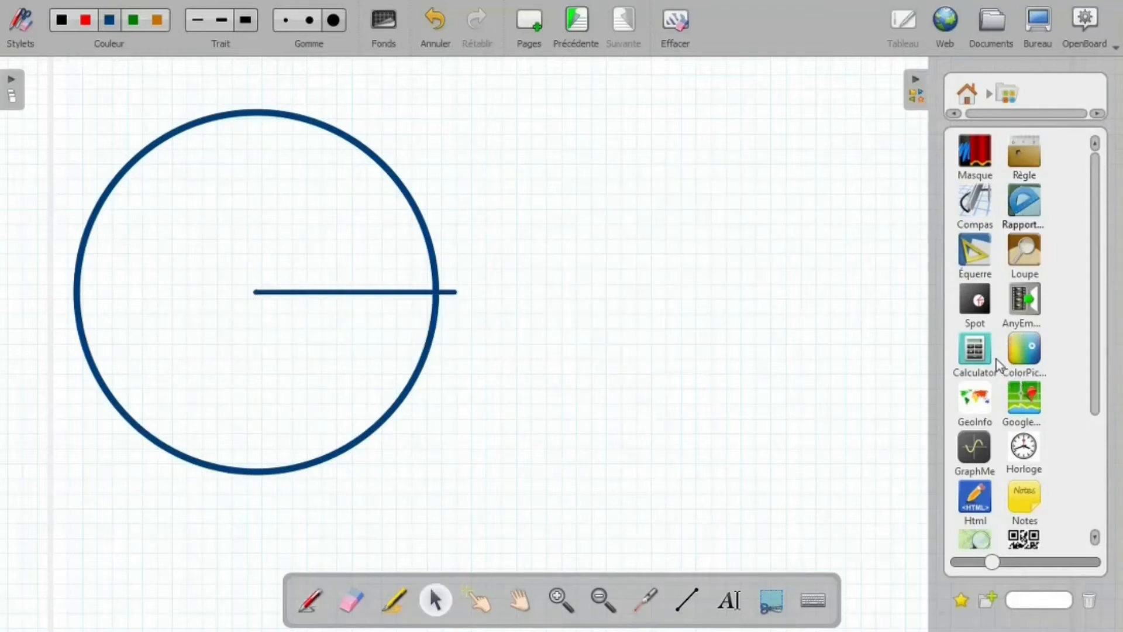
drag(996, 359, 637, 267)
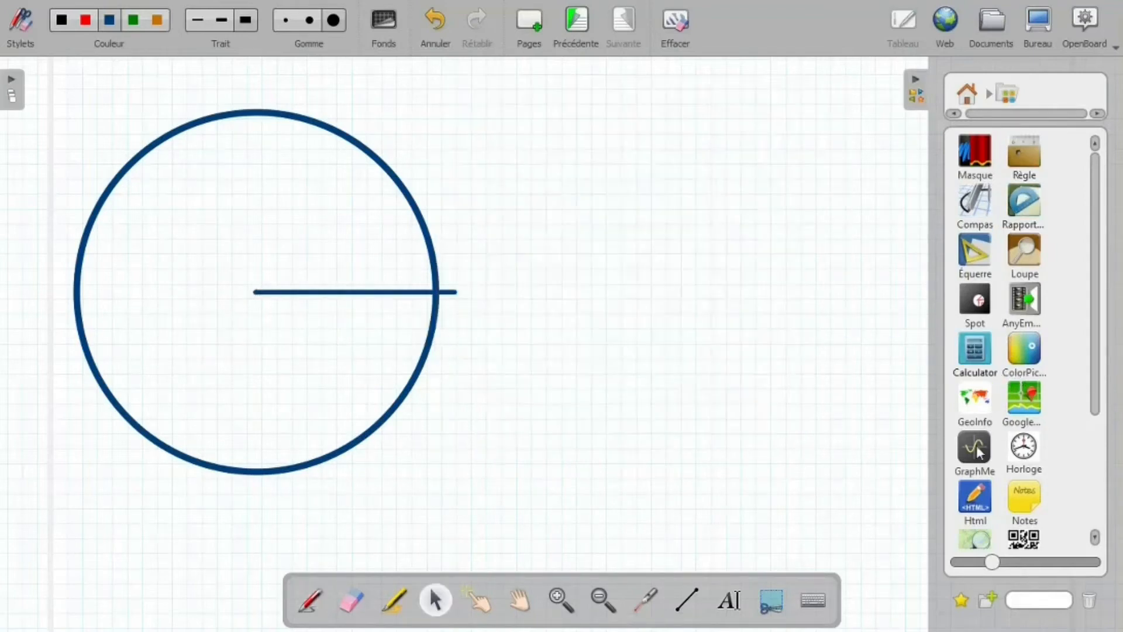
Place the GraphMe application on the page and plot an "exp" function in it.
click(970, 451)
drag(970, 451, 518, 249)
click(464, 137)
text(exp')
key(Return)
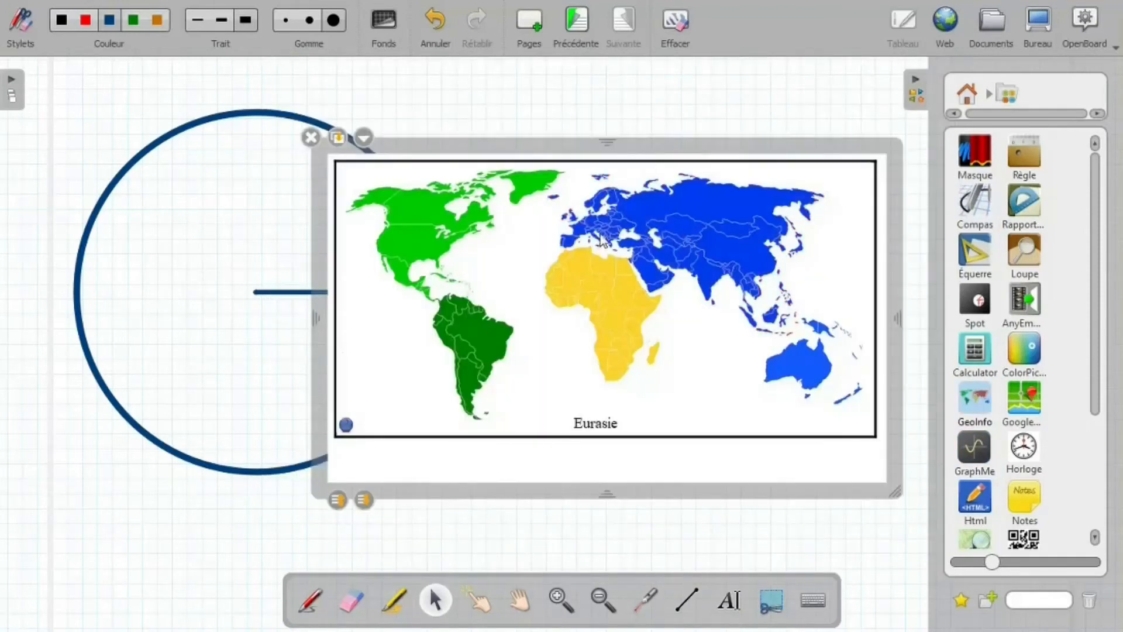
Explore Eurasia and then Africa on the GeoInfo world map to view country information.
click(603, 241)
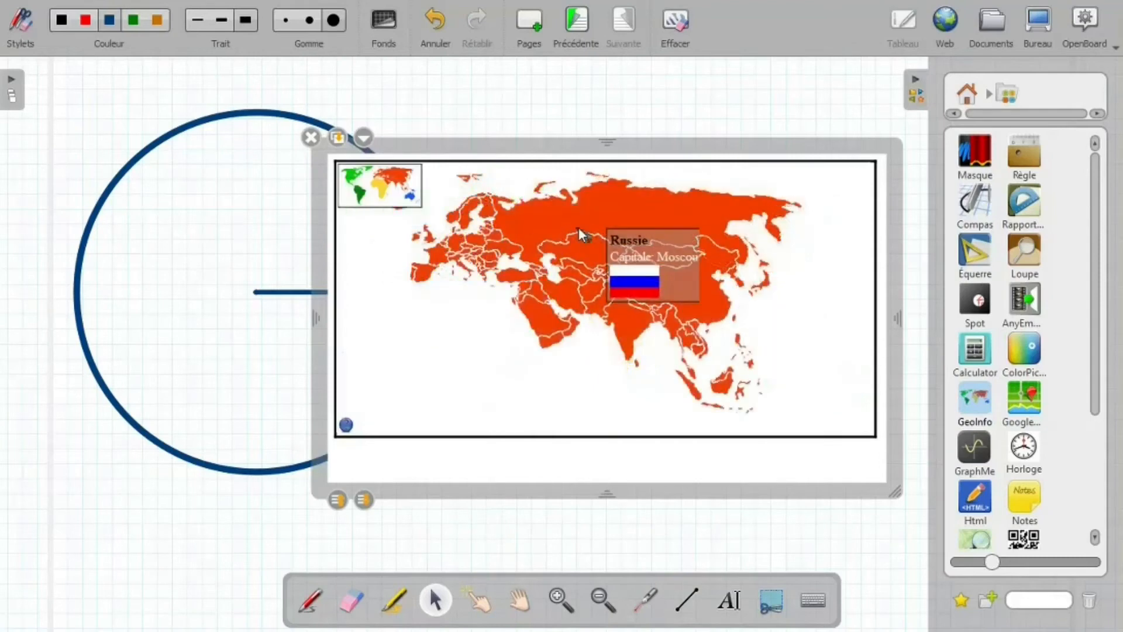
click(473, 255)
mouse_move(550, 361)
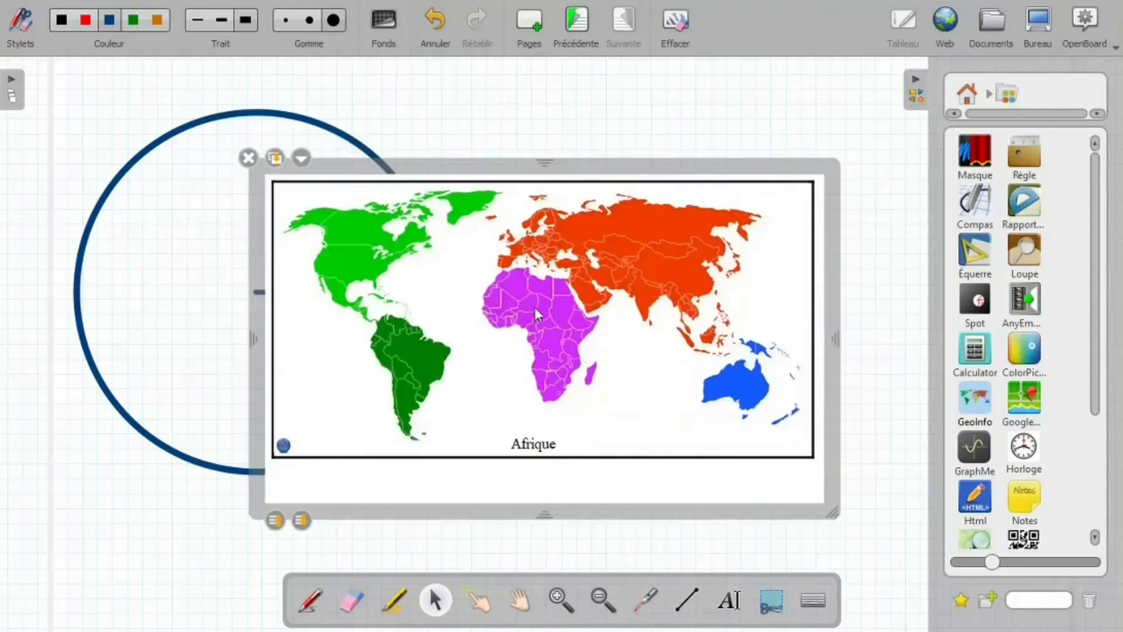
click(535, 306)
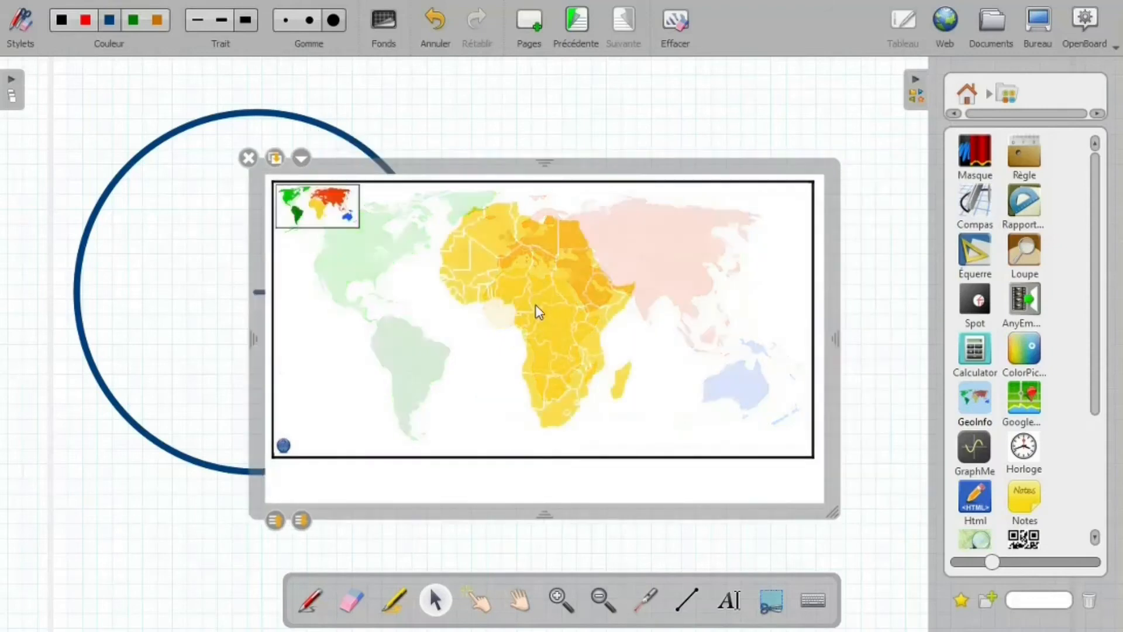
mouse_move(552, 305)
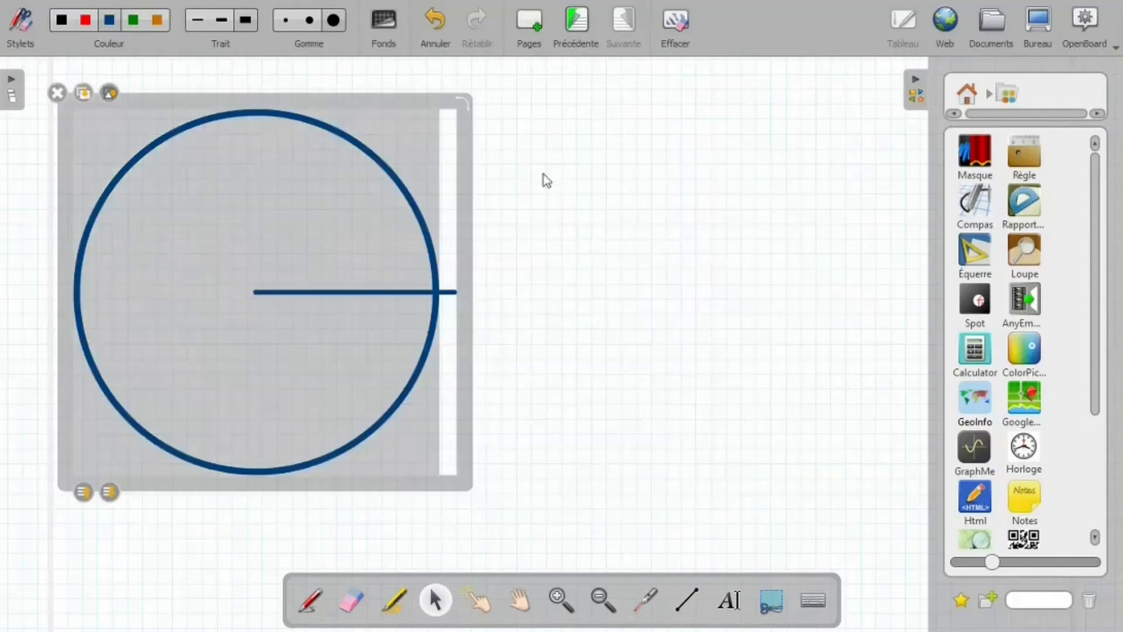
click(686, 204)
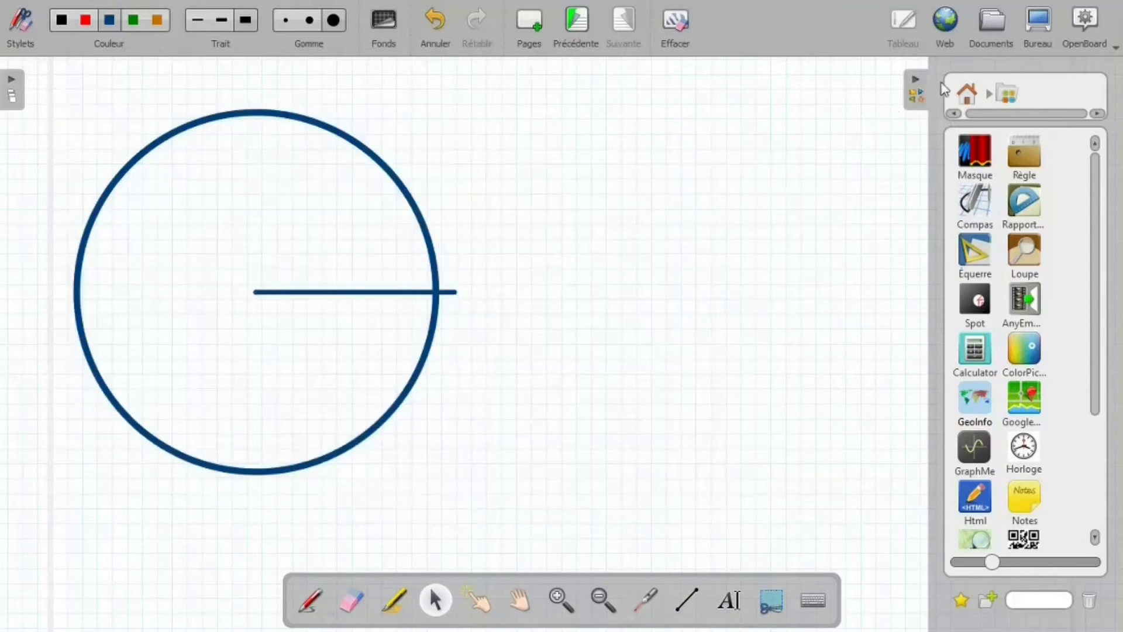
Open the "Feuille de calculs – Étape 1" page of the document "Le Phénomène de Rogers" from the document manager.
click(993, 23)
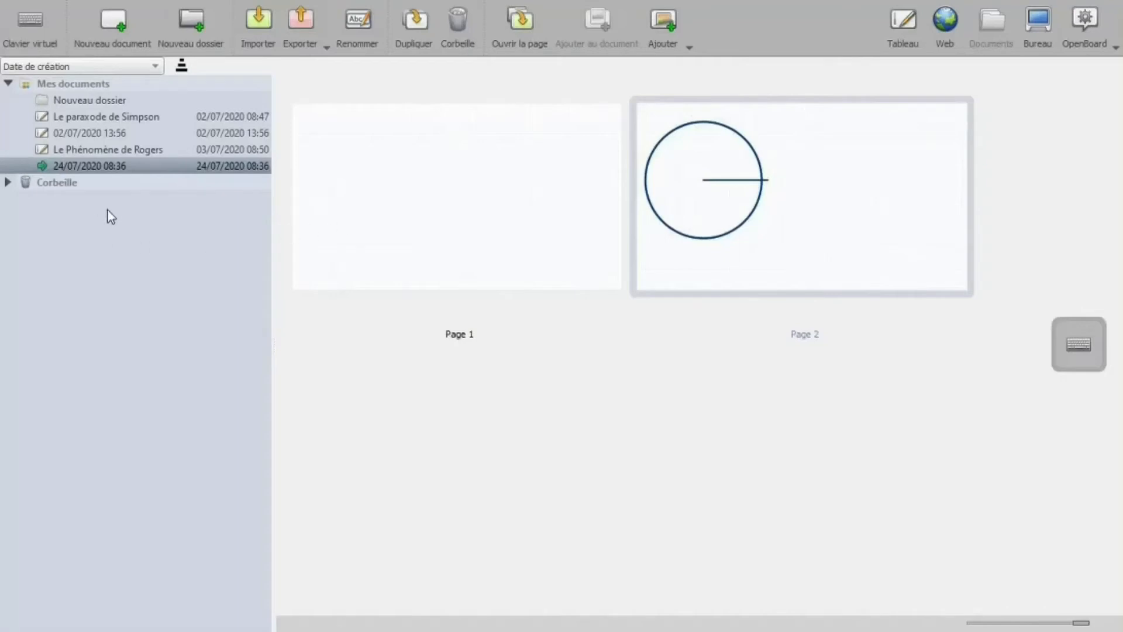
click(225, 150)
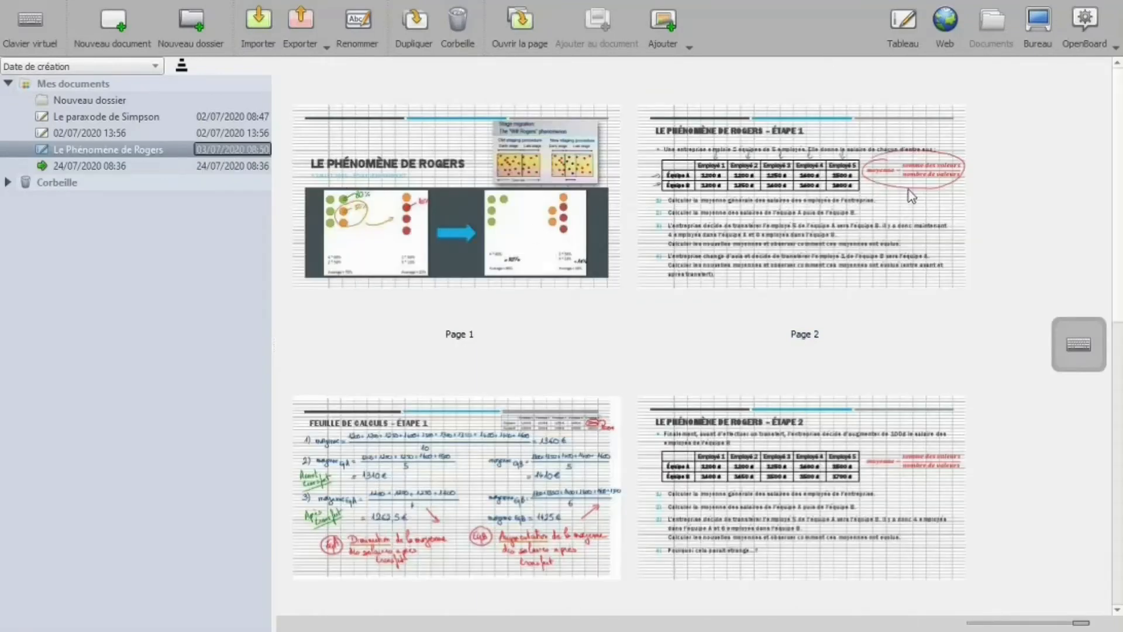
click(525, 465)
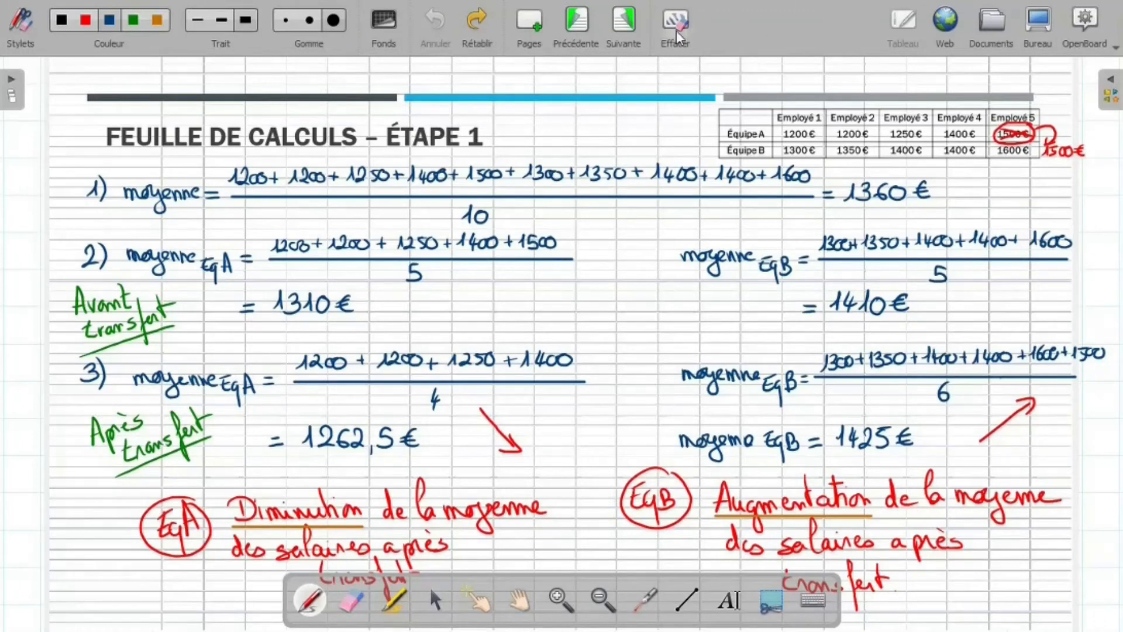
Clear all annotations from the "Feuille de calculs – Étape 1" page and undo the clearing.
click(676, 32)
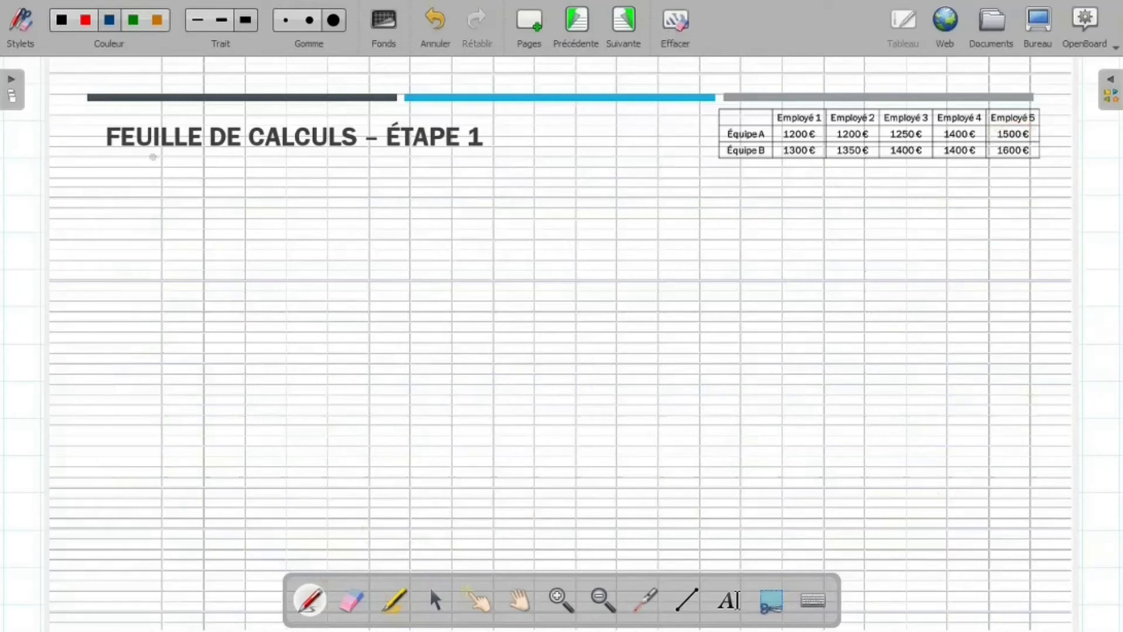
key(ctrl+z)
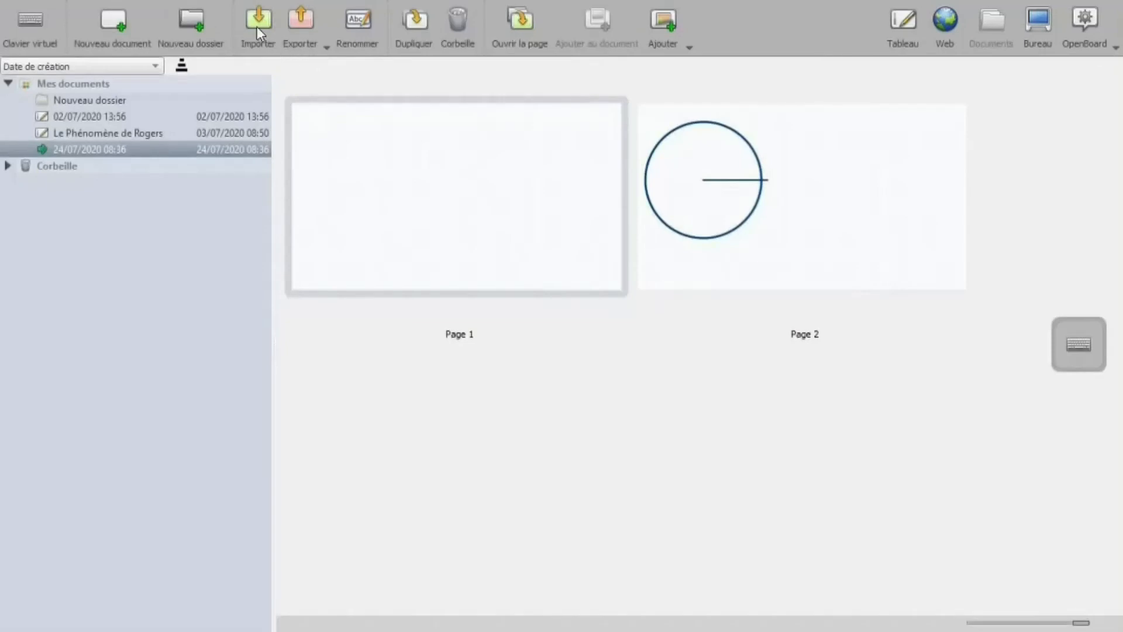
Import the PDF "Le paraxode de Simpson.pdf" as a document and go to its "Un premier taux de guérison…" page.
click(257, 26)
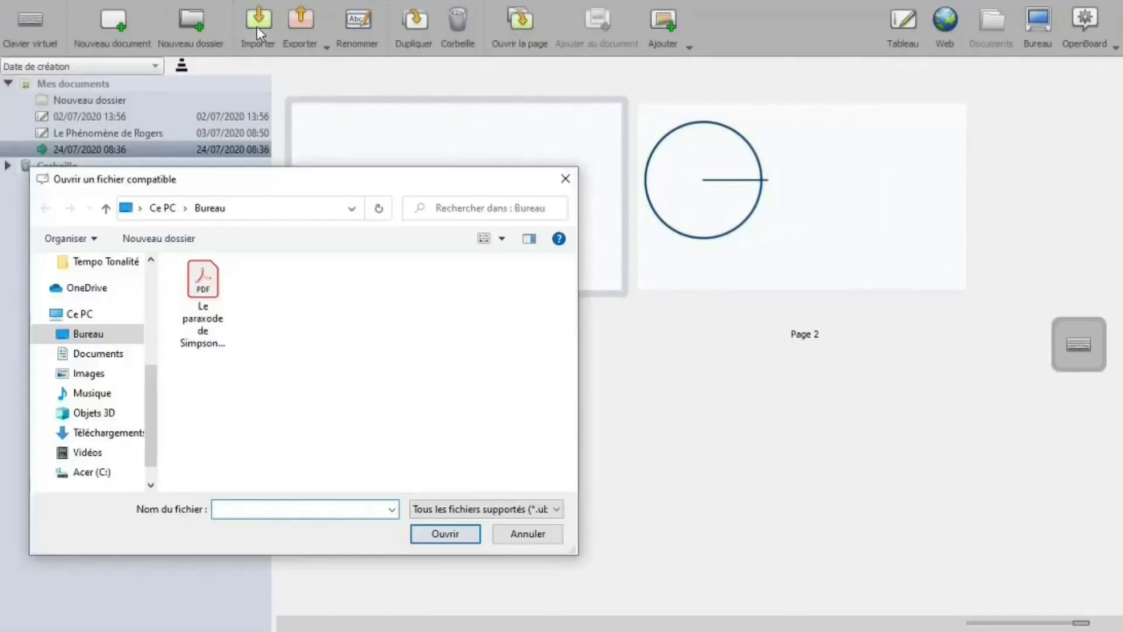
click(210, 266)
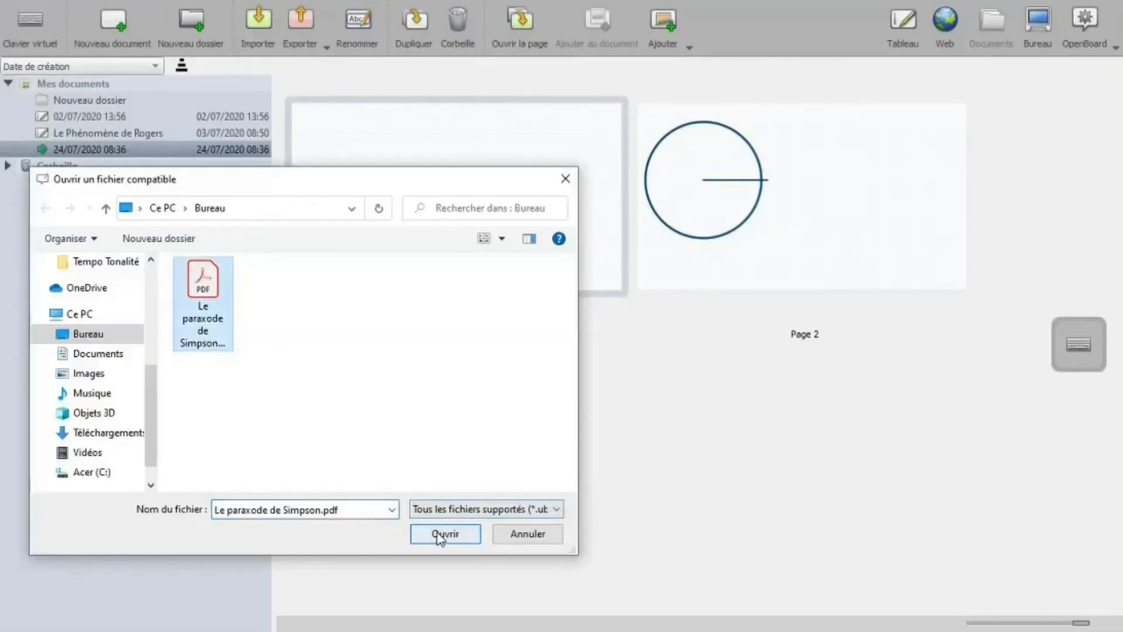
click(440, 534)
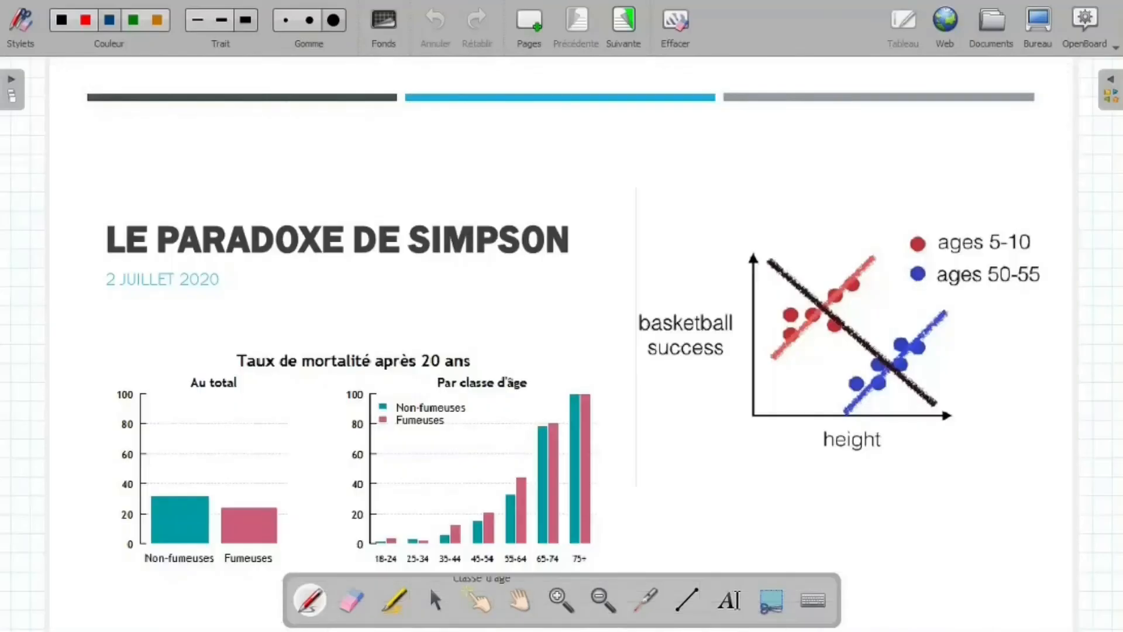
key(Right)
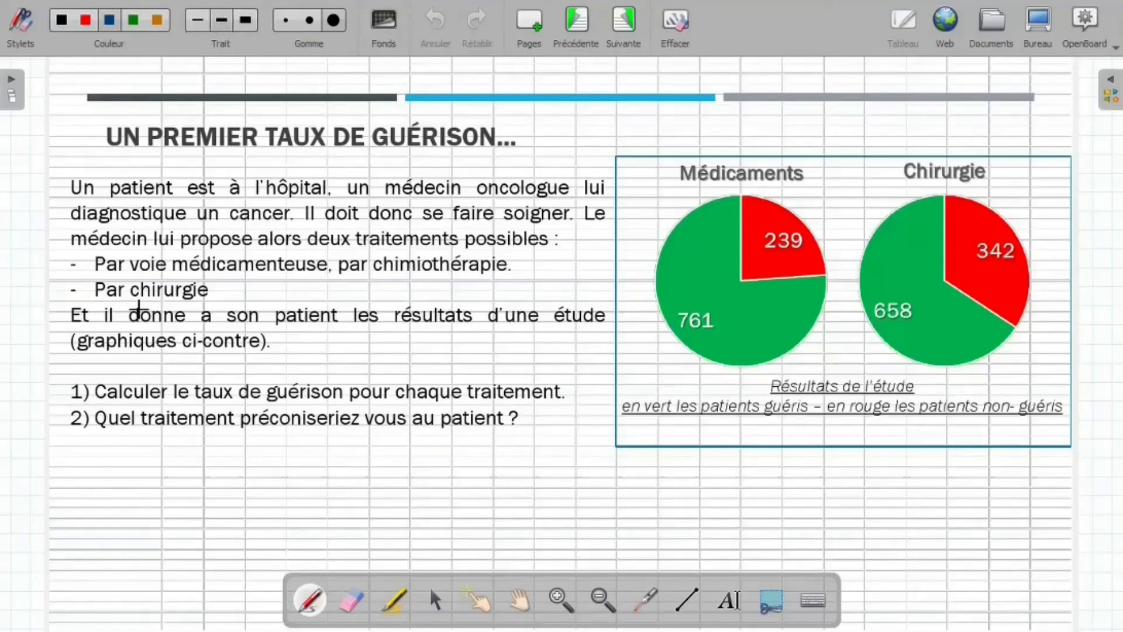
Handwrite "1) Faire le calcul." in blue pen below the questions on the "Un premier taux de guérison…" page.
drag(73, 469, 87, 495)
mouse_move(127, 458)
mouse_down()
mouse_move(111, 481)
mouse_move(143, 480)
mouse_up()
drag(145, 468, 160, 479)
drag(181, 470, 241, 479)
drag(251, 468, 277, 476)
click(283, 475)
click(435, 21)
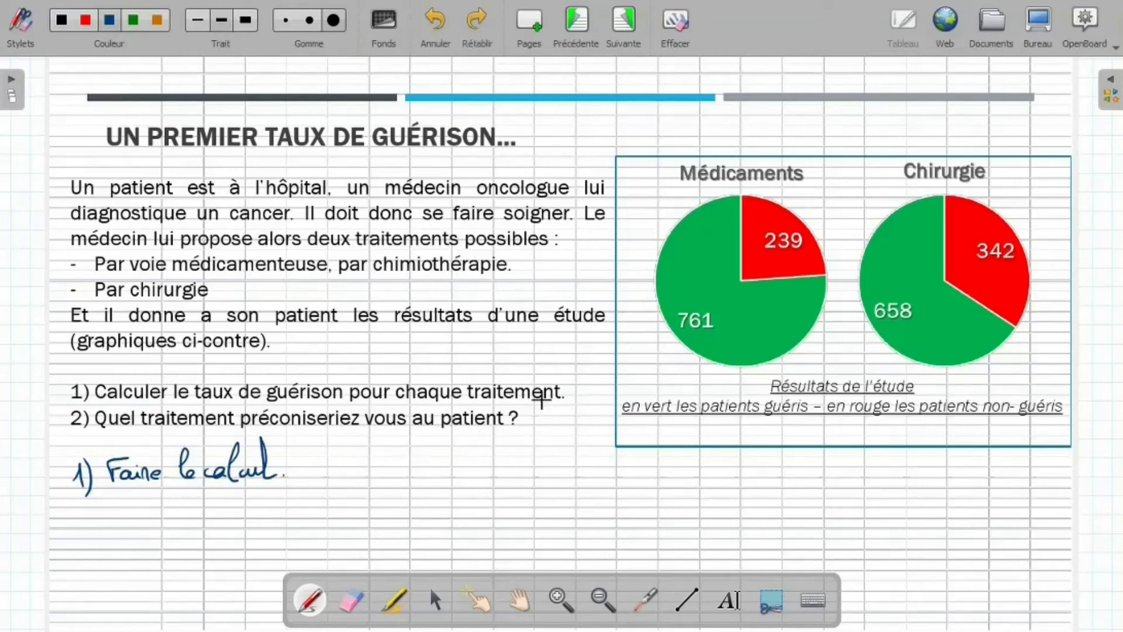
Return to the document manager and open the export options.
click(993, 24)
click(290, 31)
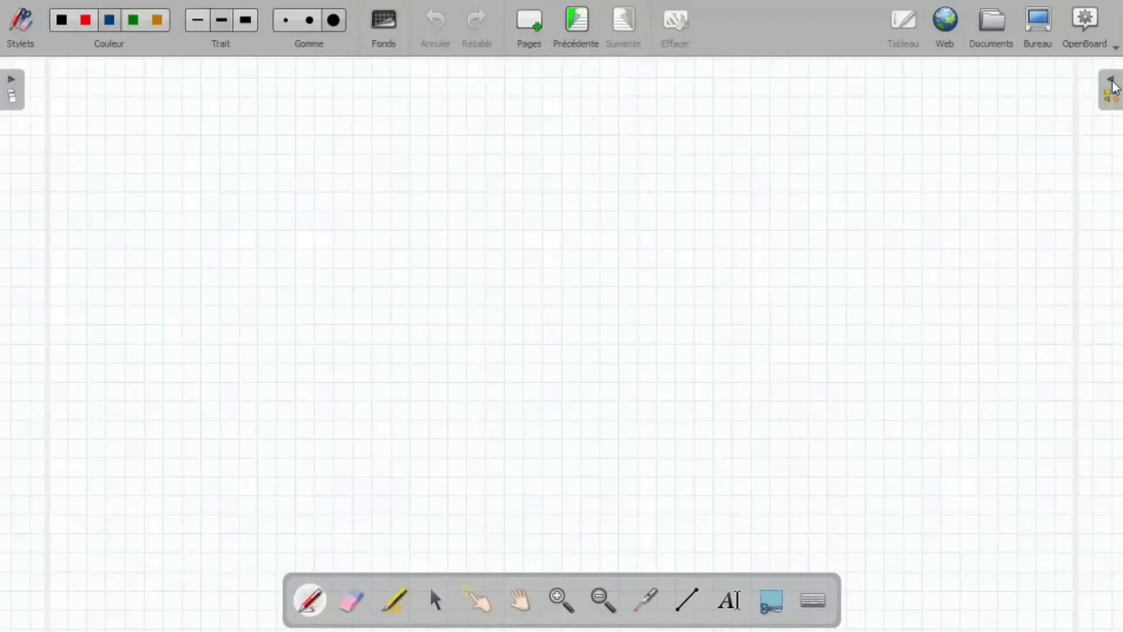
Try placing a shape from the library's Formes collection on the blank grid page and repositioning it.
click(1113, 88)
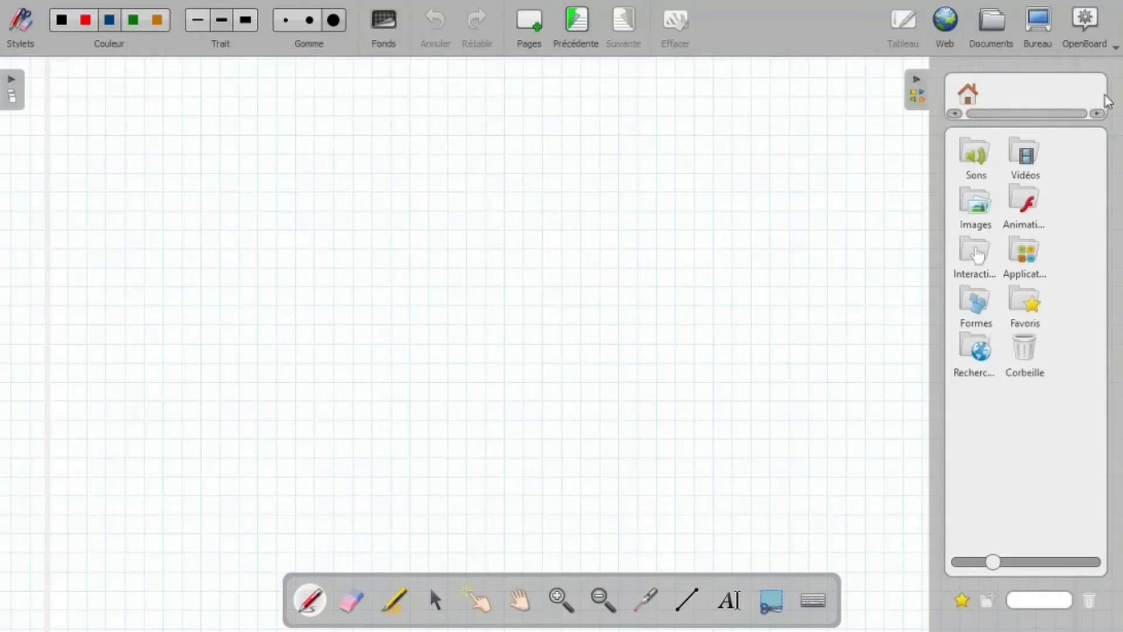
click(977, 316)
drag(1025, 301, 417, 256)
drag(444, 297, 233, 268)
click(233, 268)
drag(271, 306, 518, 594)
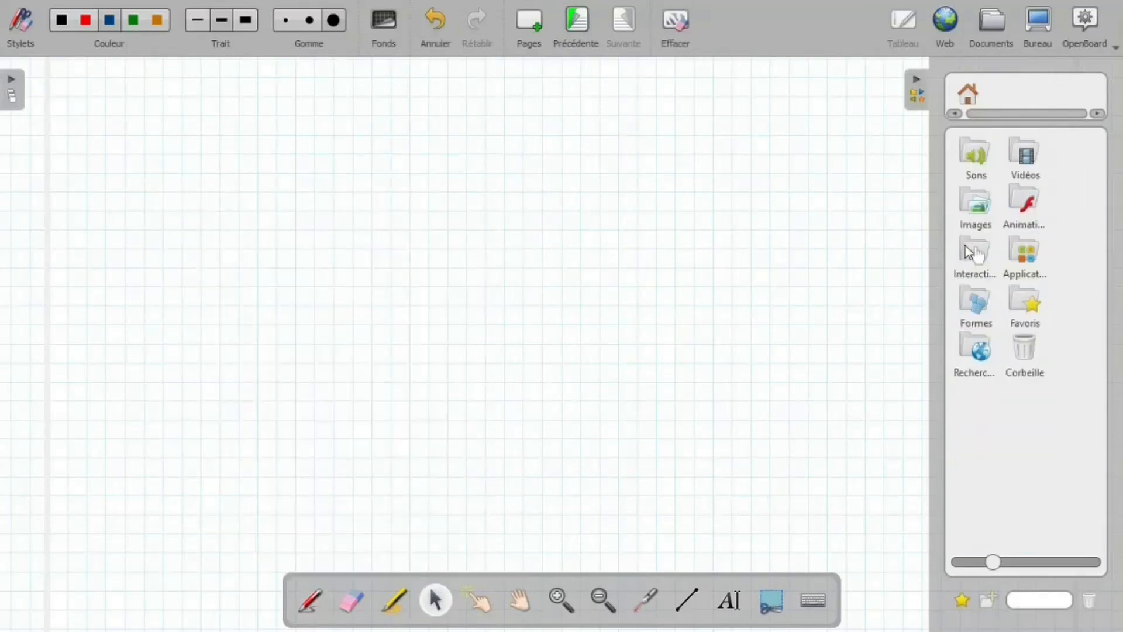
Place the Dice activity from the library's interactivities on the blank grid page.
click(970, 255)
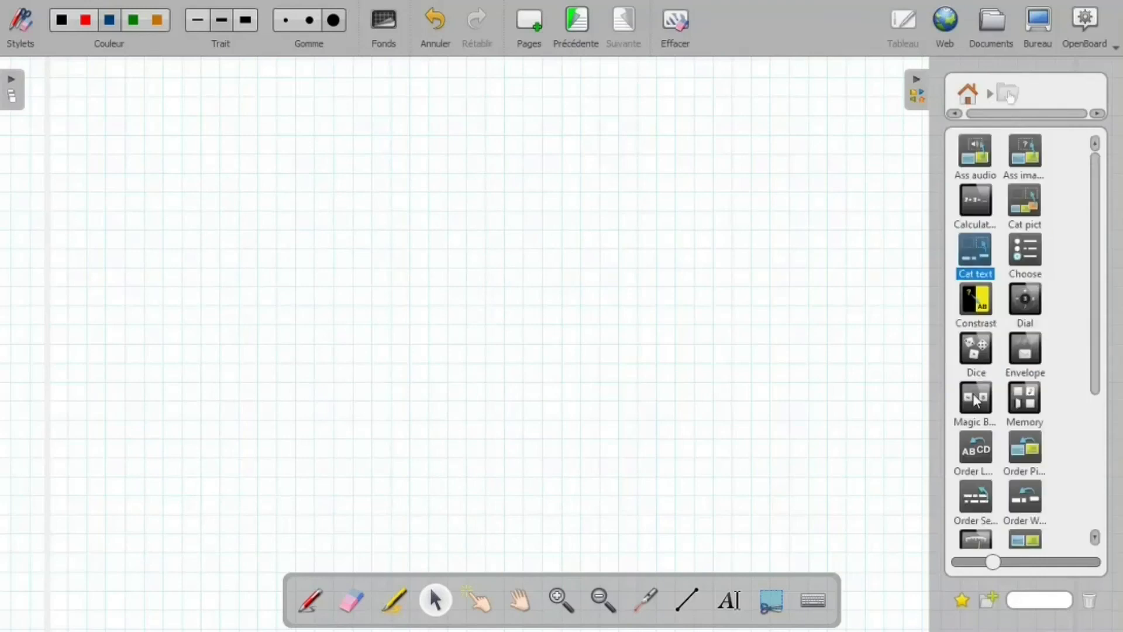
click(976, 350)
drag(976, 350, 548, 250)
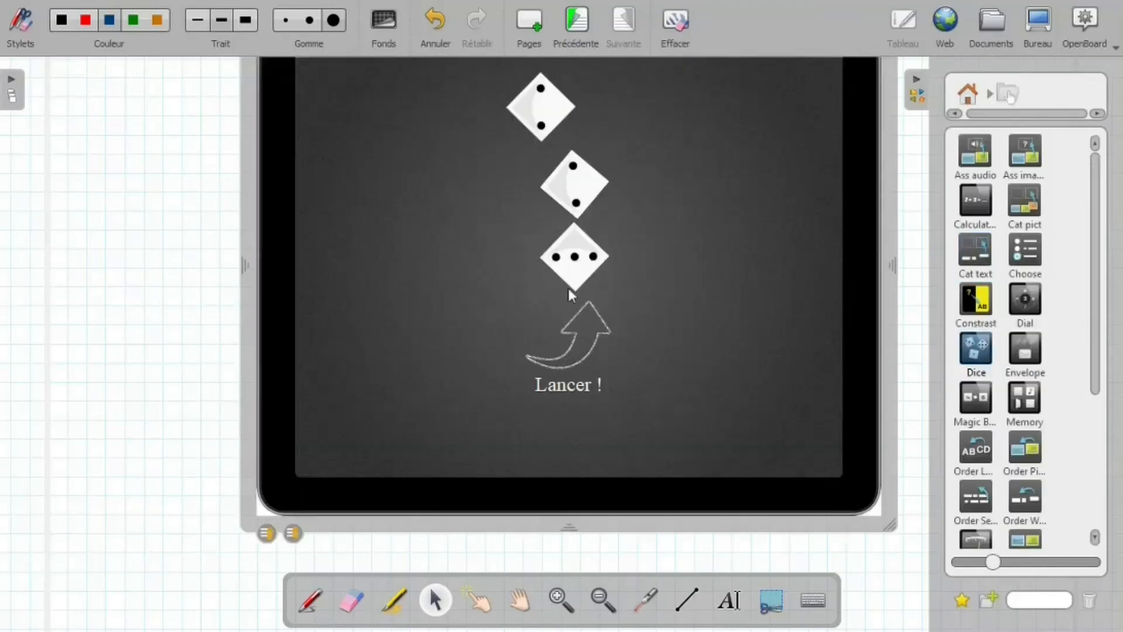